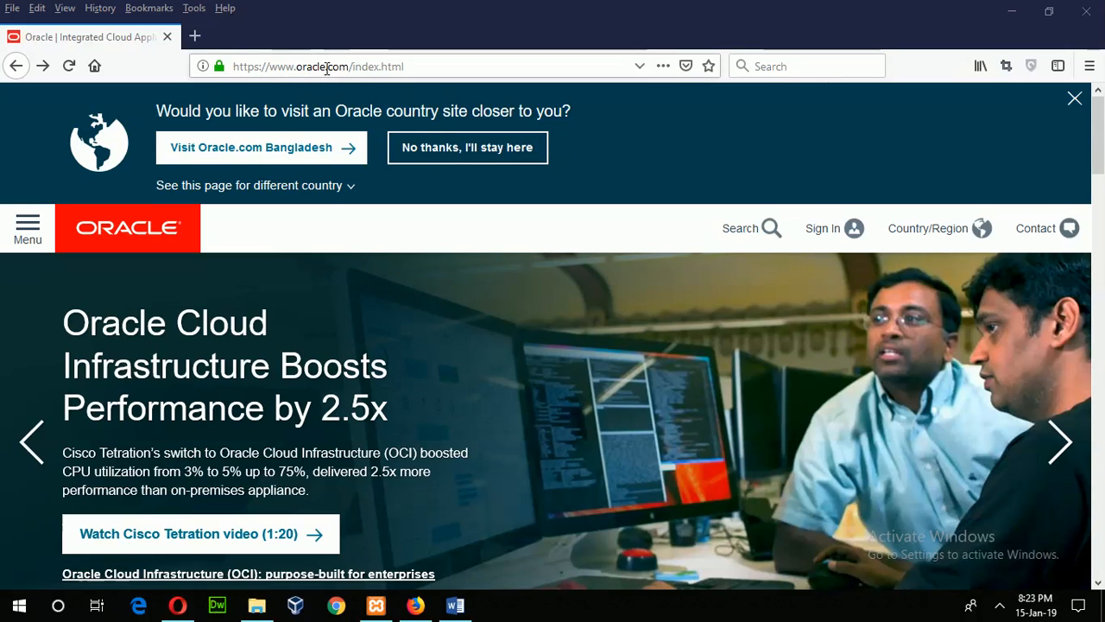
# Scroll the Oracle home page down to the Trials and Downloads offers, including Oracle Database 18c
pyautogui.scroll(-8, 531, 226)
pyautogui.scroll(-5, 531, 223)
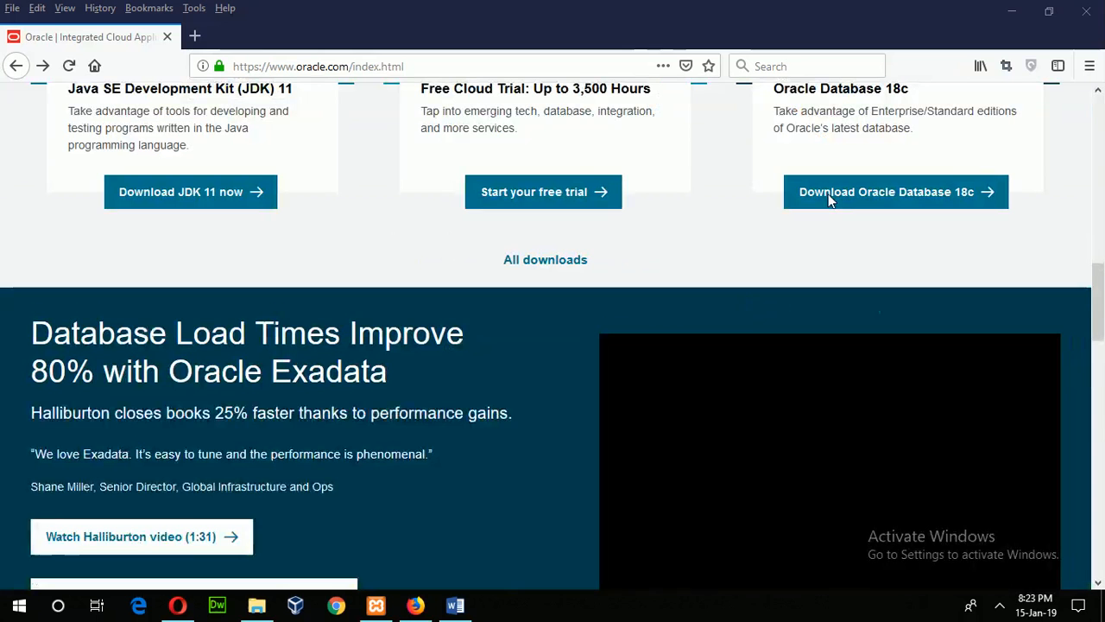
# Open the Oracle Database downloads page, accept the OTN License Agreement, and browse to the 12c Release 2 files
pyautogui.click(897, 197)
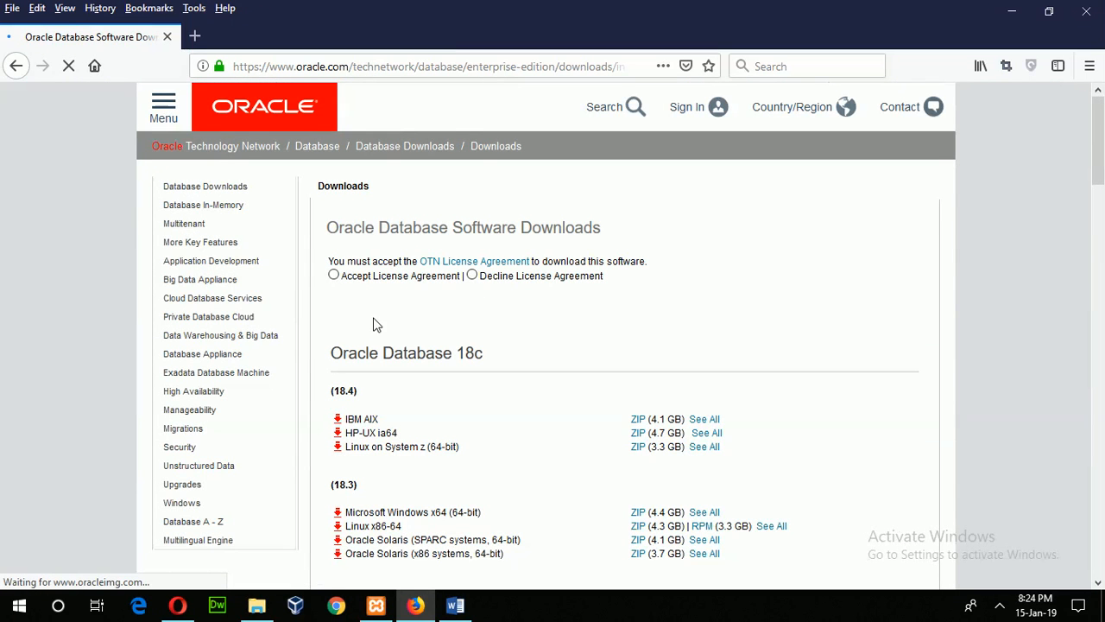
pyautogui.click(334, 278)
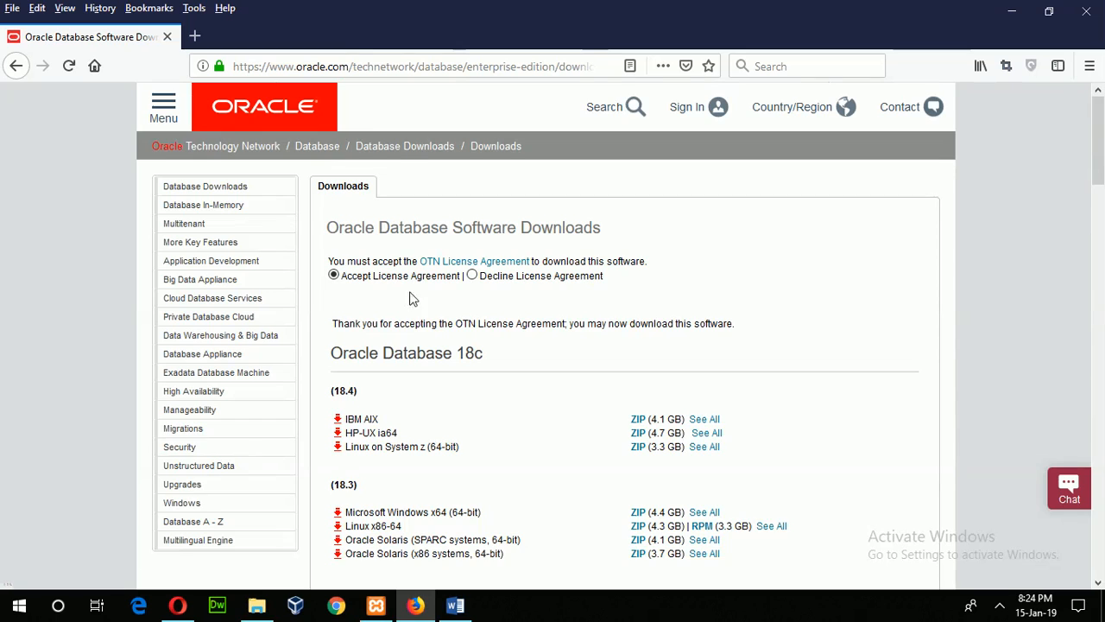
pyautogui.scroll(-4, 411, 290)
pyautogui.scroll(1, 411, 290)
pyautogui.scroll(-4, 449, 293)
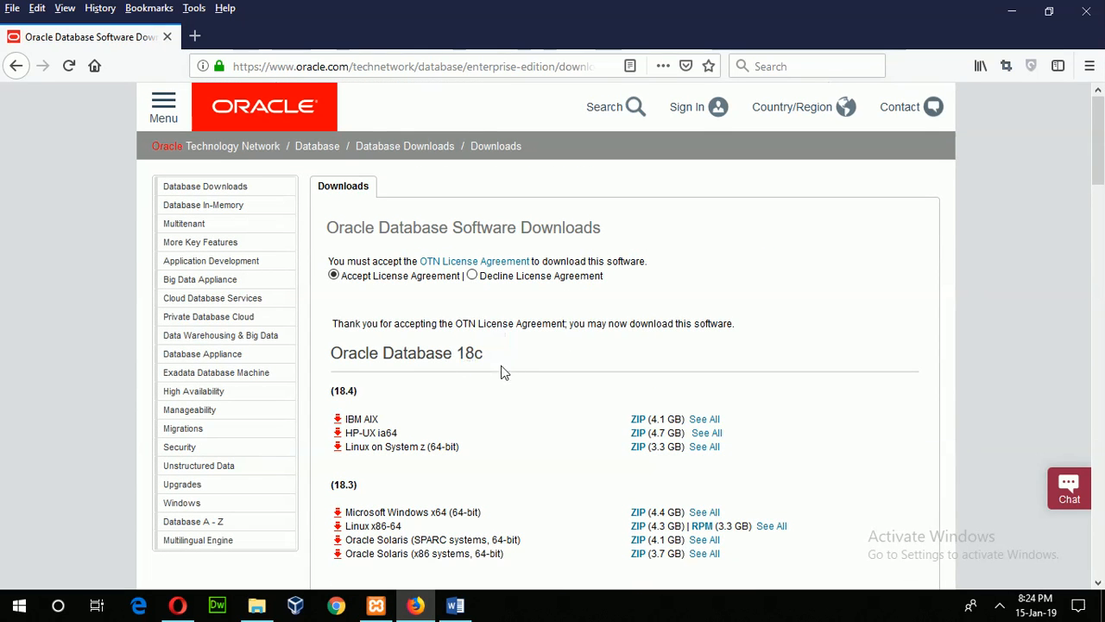
pyautogui.scroll(-8, 477, 367)
pyautogui.scroll(4, 477, 339)
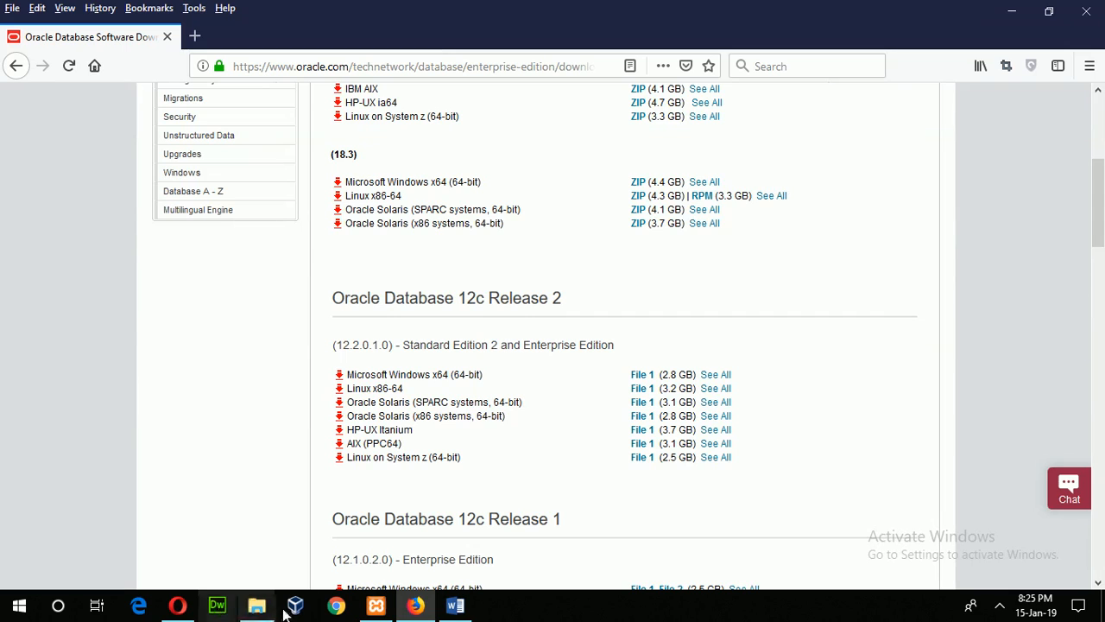
# Bring the Software folder window forward and scroll to the winx64_12201_database folder
pyautogui.click(257, 609)
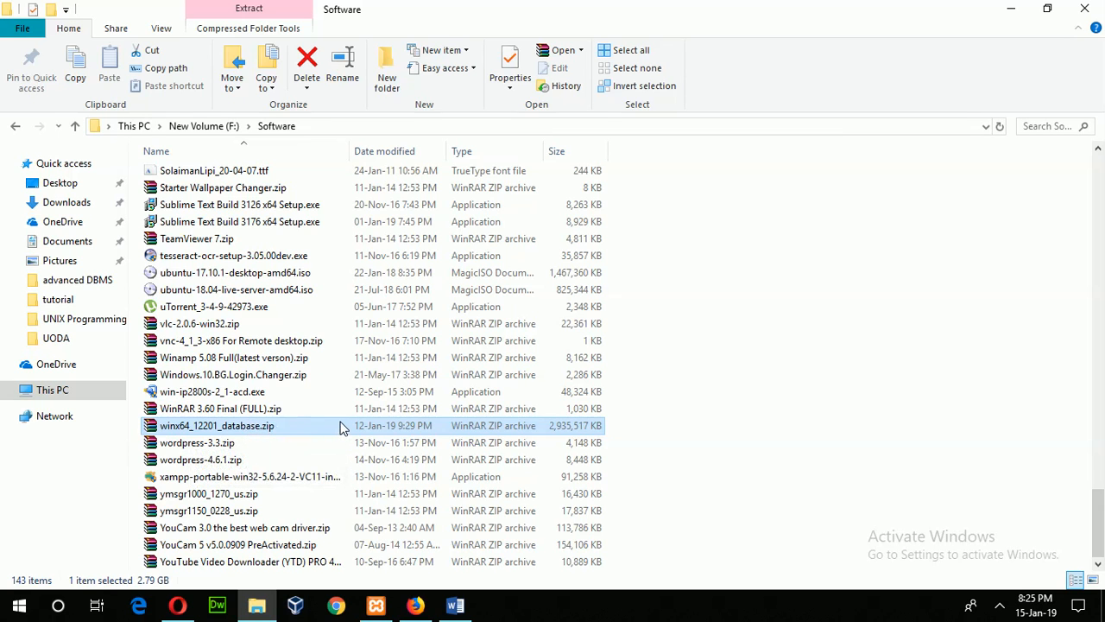
pyautogui.scroll(7, 338, 429)
pyautogui.scroll(11, 339, 429)
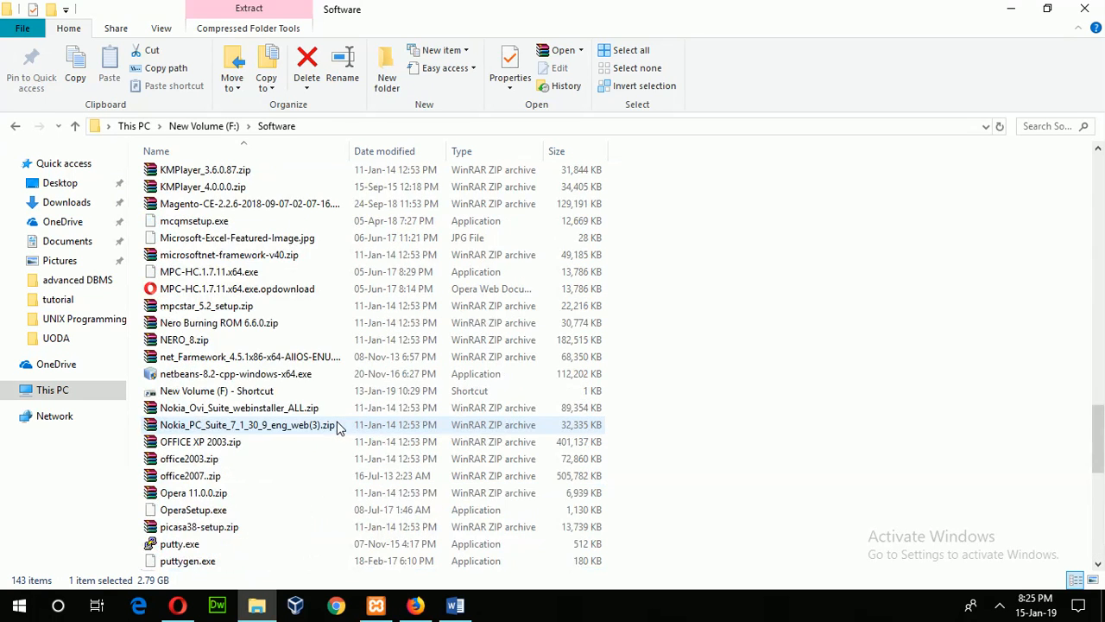
pyautogui.scroll(10, 338, 429)
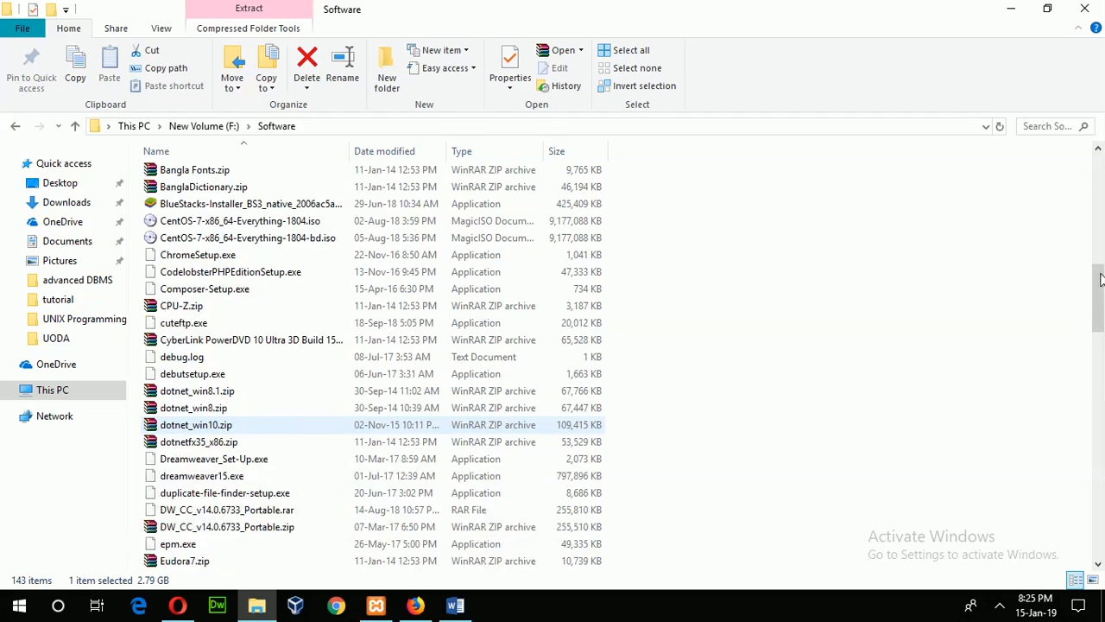
pyautogui.scroll(11, 1088, 309)
pyautogui.scroll(-1, 242, 418)
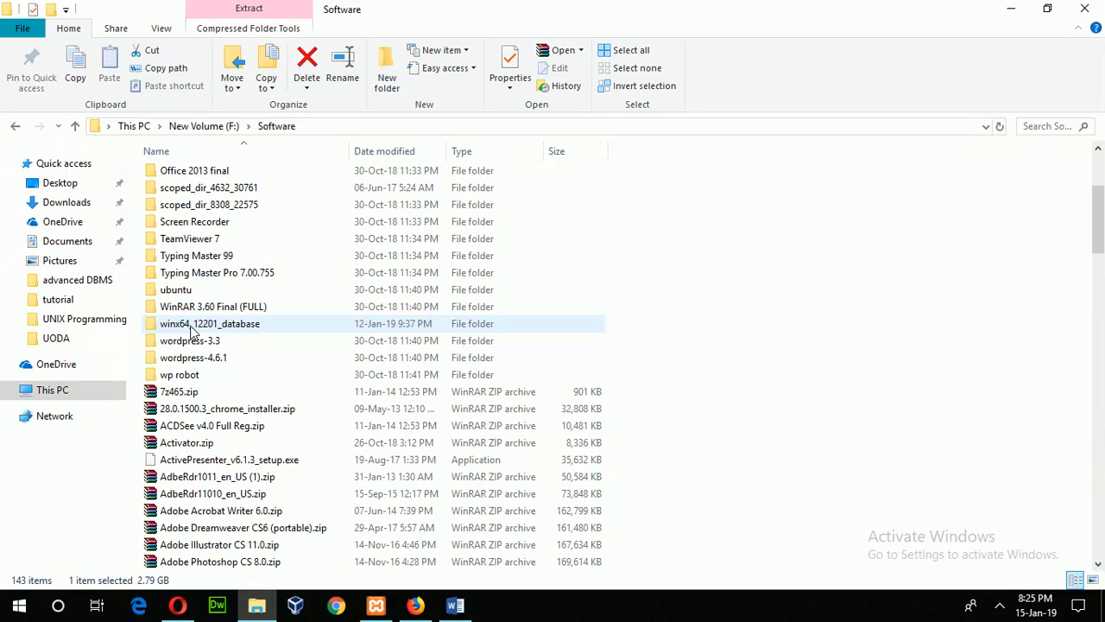
# Open winx64_12201_database\database and select setup.exe
pyautogui.doubleClick(408, 322)
pyautogui.click(184, 177)
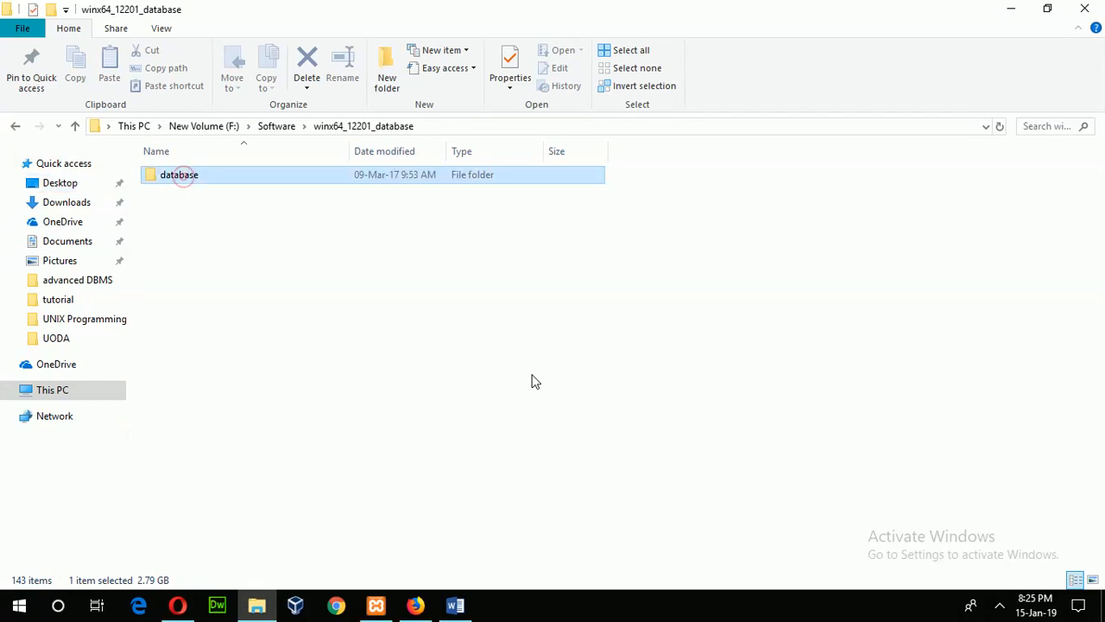
pyautogui.press('Return')
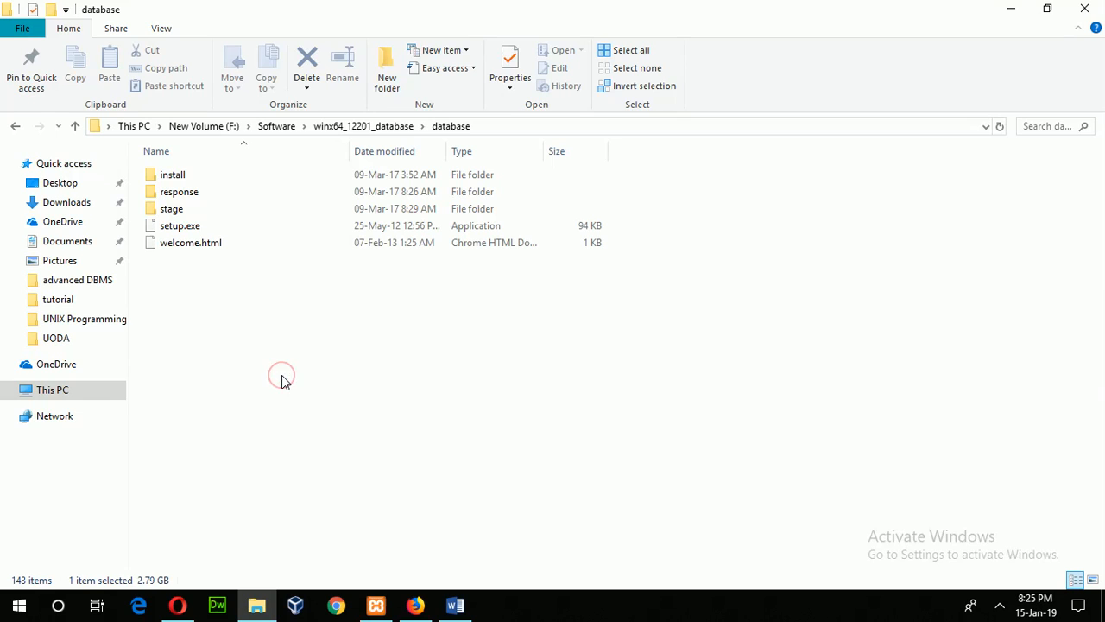
pyautogui.click(175, 231)
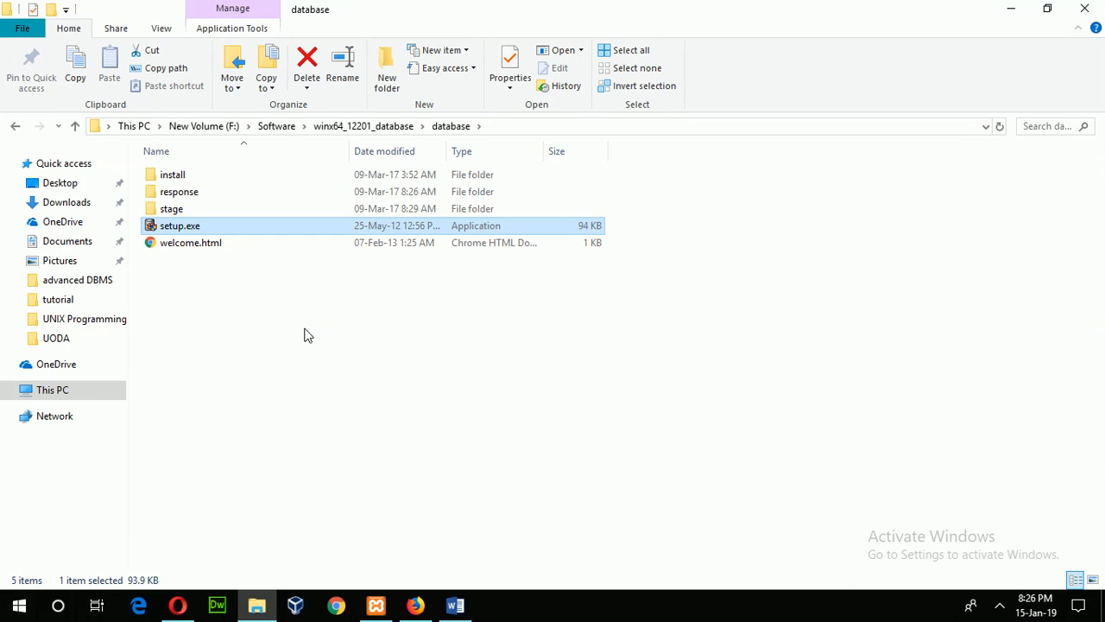
# Run setup.exe to start the Oracle 12c Release 2 installer and enter the e-mail address
pyautogui.press('Return')
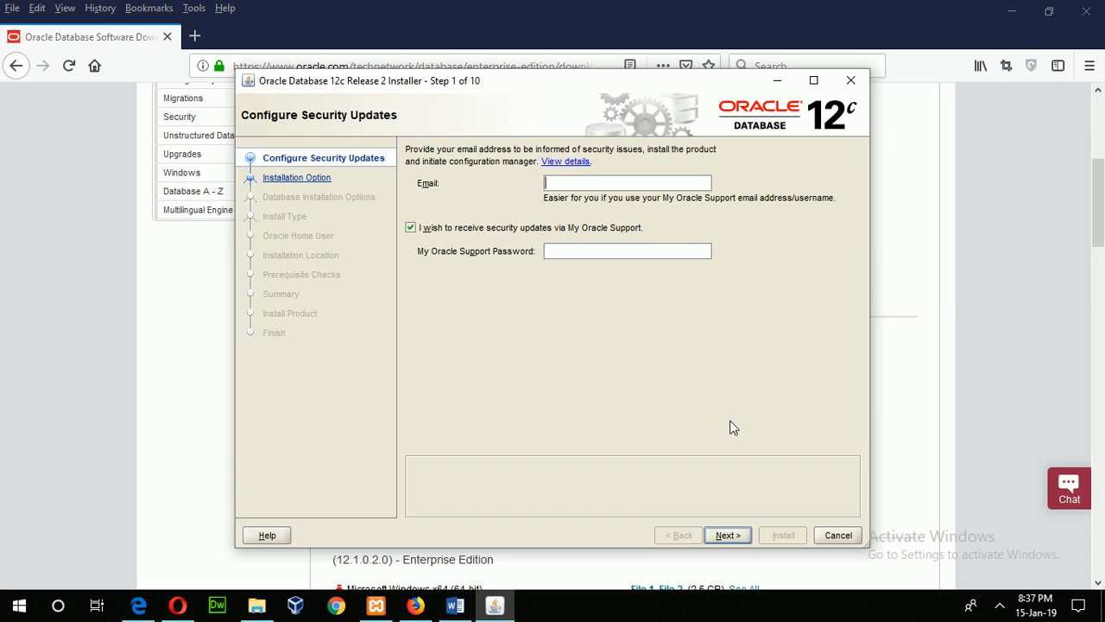
# Opt out of security updates via My Oracle Support and try to continue past Step 1
pyautogui.click(565, 250)
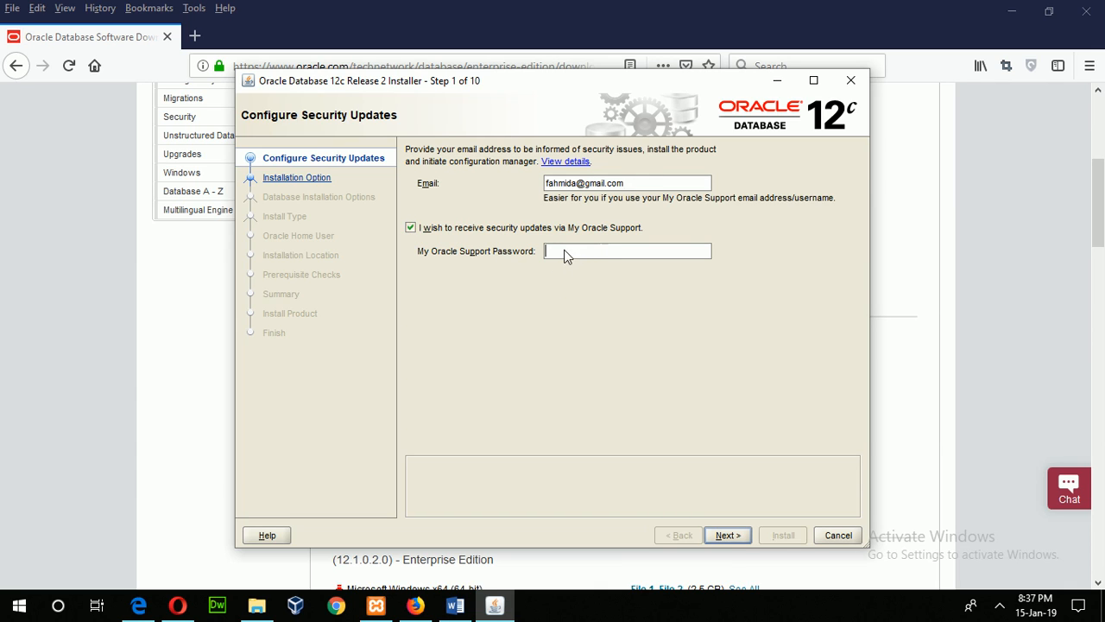
pyautogui.click(412, 230)
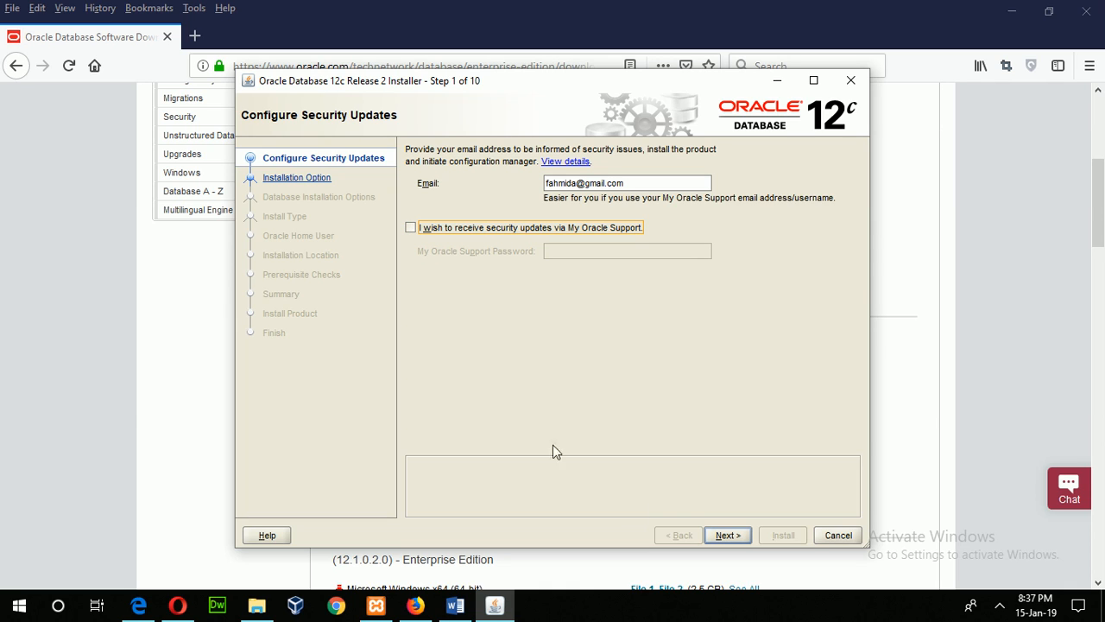
pyautogui.click(726, 534)
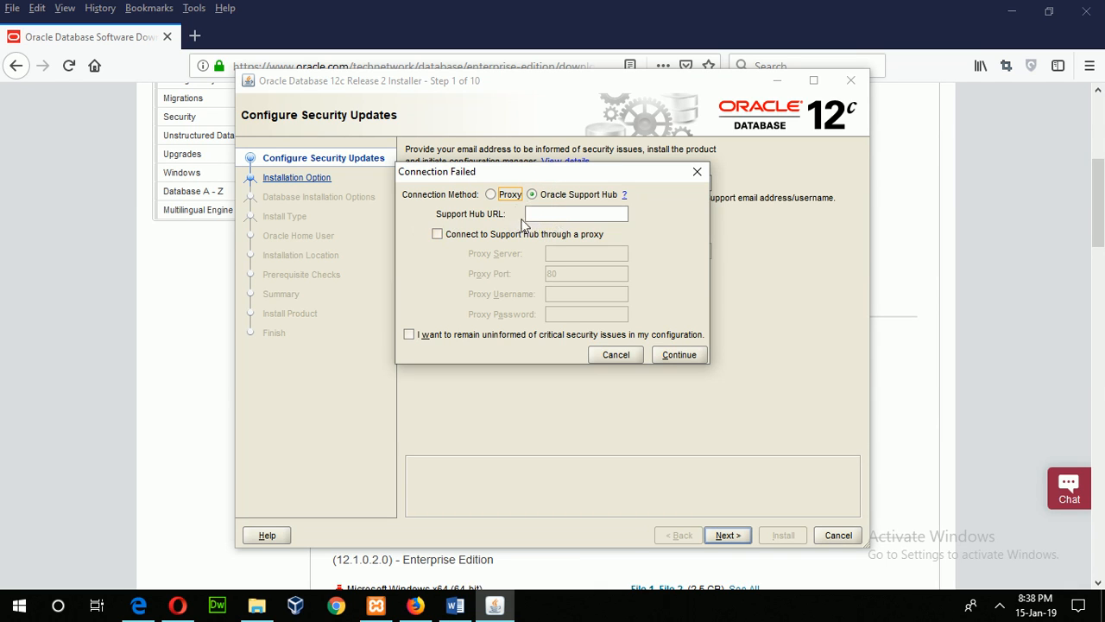
pyautogui.click(533, 195)
pyautogui.write('http://localhost')
pyautogui.click(673, 358)
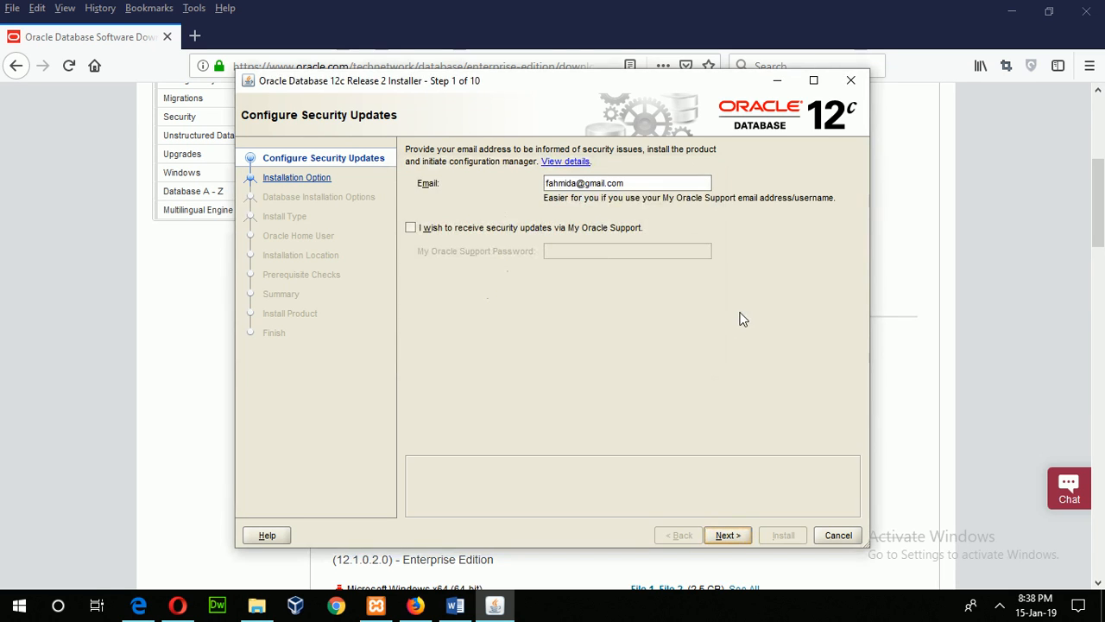
pyautogui.click(728, 534)
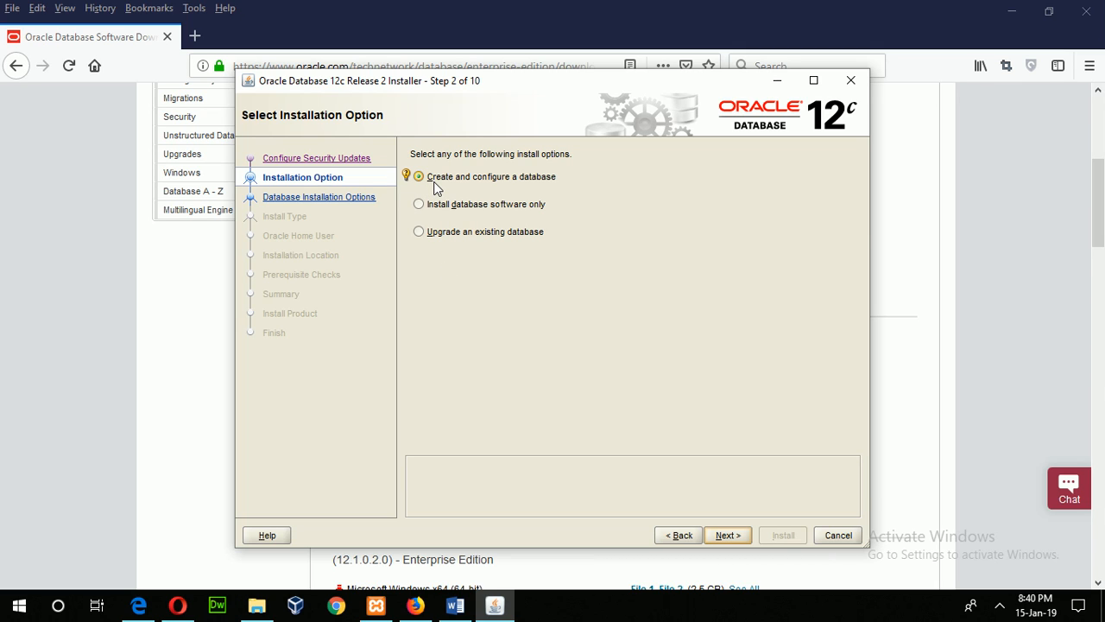
pyautogui.click(730, 536)
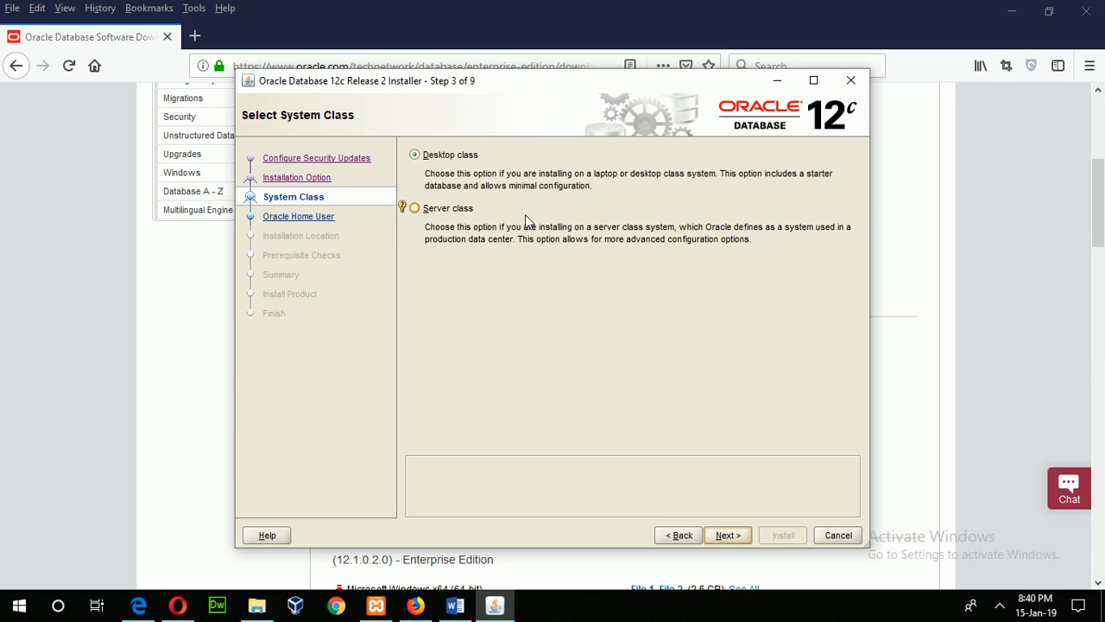
# Choose Desktop class, then pick Create New Windows User on the Oracle Home User step
pyautogui.click(466, 156)
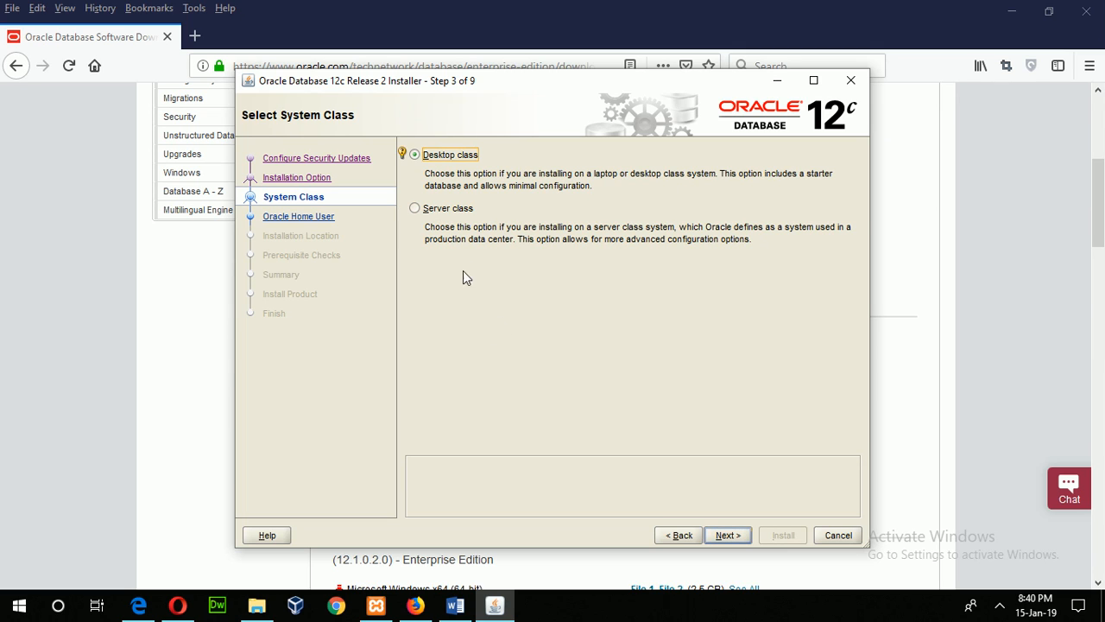
pyautogui.click(728, 534)
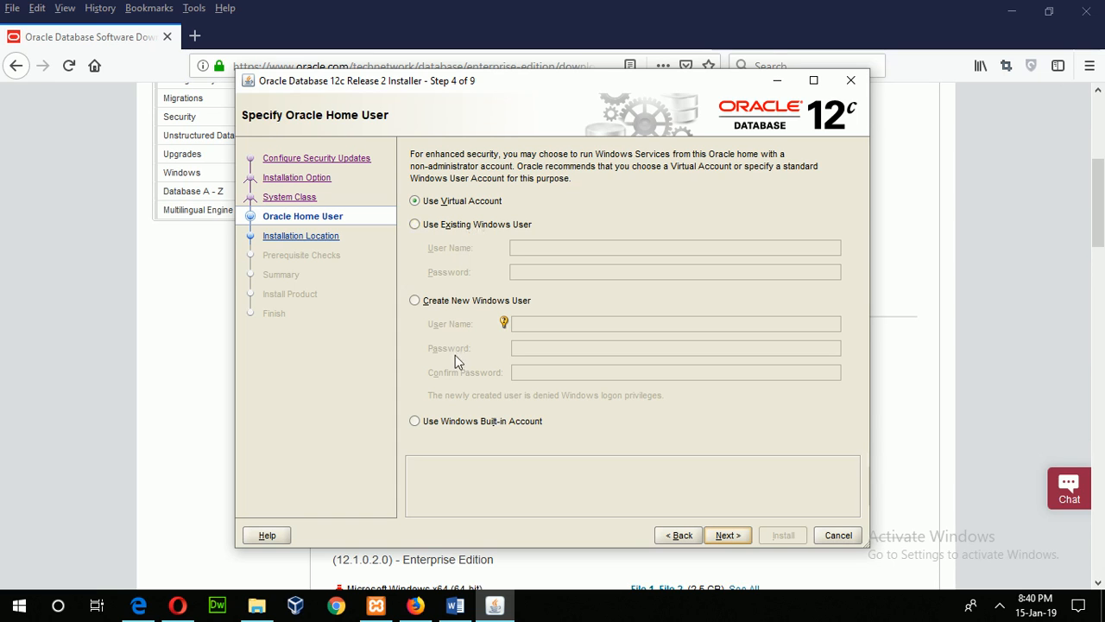
pyautogui.click(451, 302)
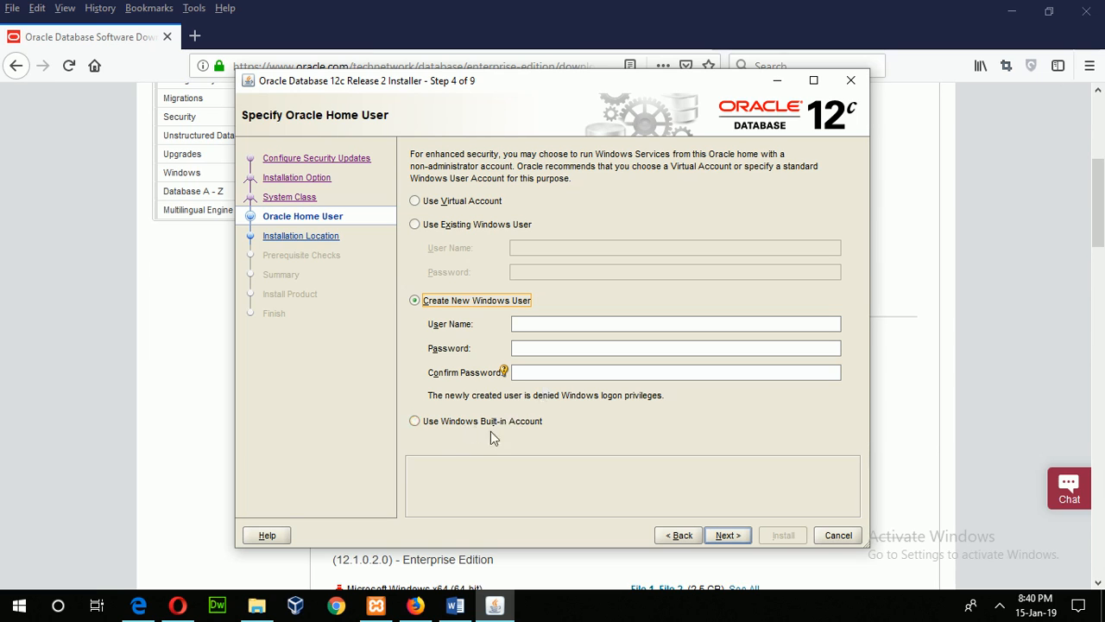
# Enter the new Windows user's name and a matching password, then advance to Typical Install Configuration
pyautogui.click(557, 328)
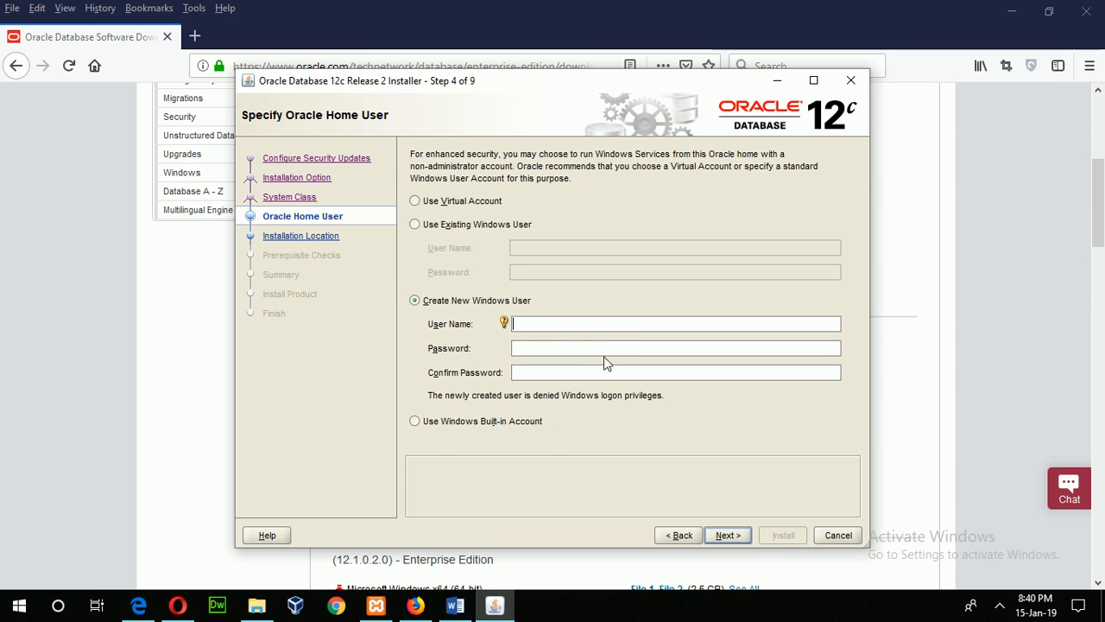
pyautogui.write('fahmida')
pyautogui.moveTo(505, 321)
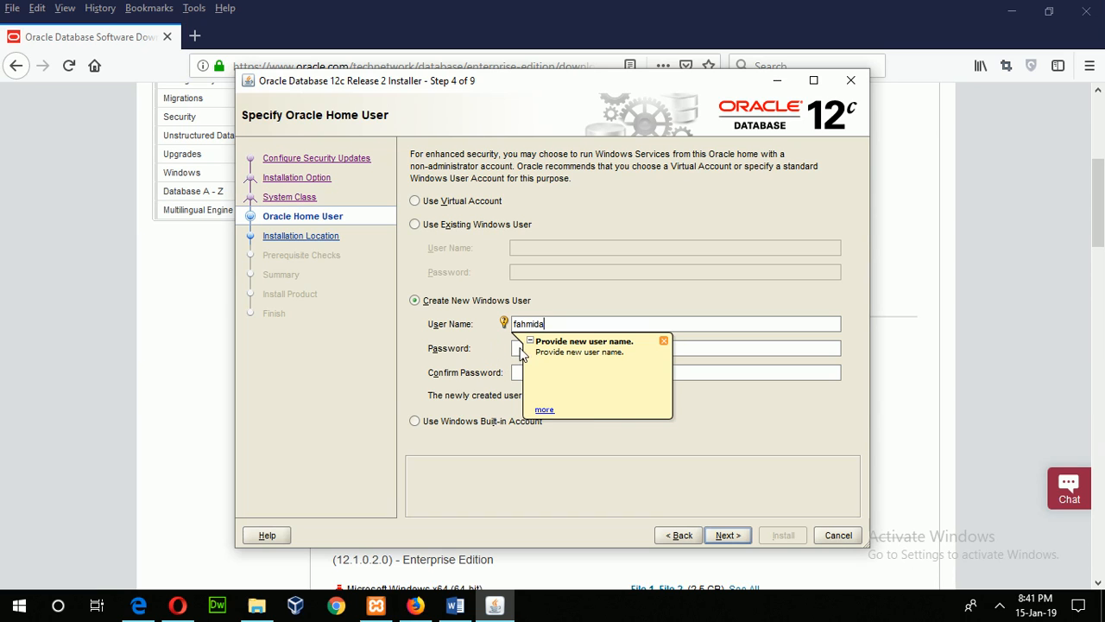
pyautogui.click(519, 349)
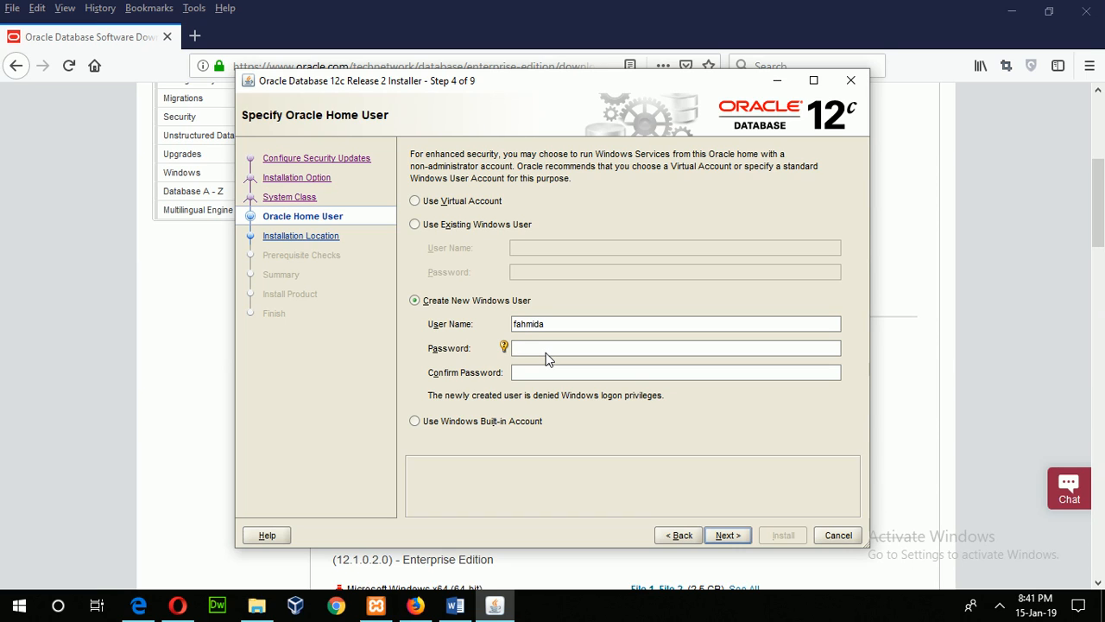
pyautogui.write('•••••••••')
pyautogui.click(546, 377)
pyautogui.write('•••••••••')
pyautogui.click(503, 372)
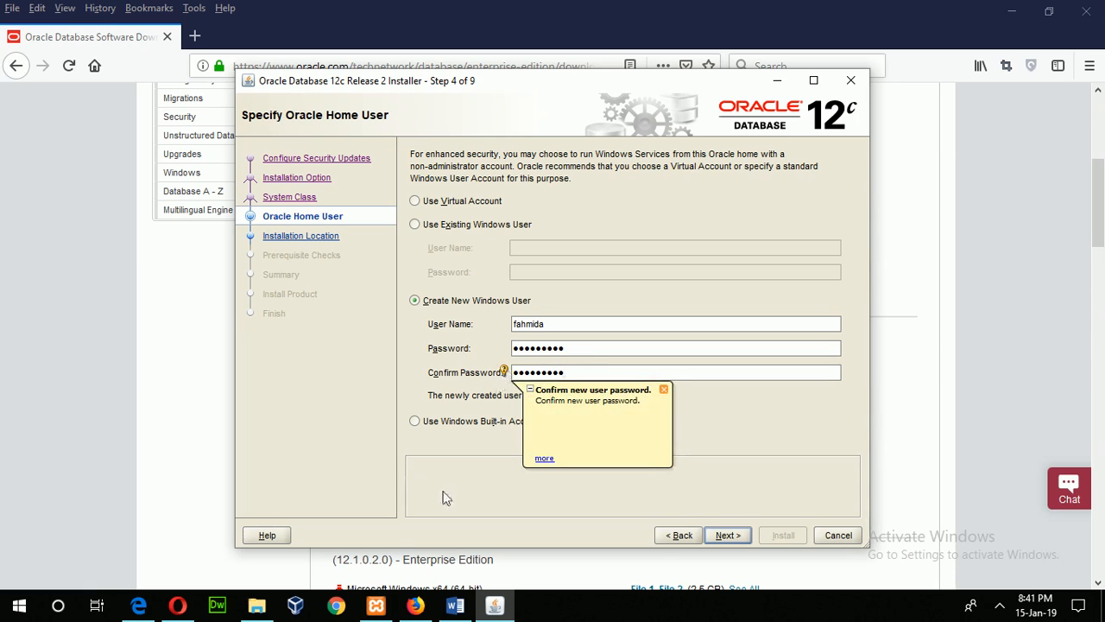
pyautogui.click(724, 532)
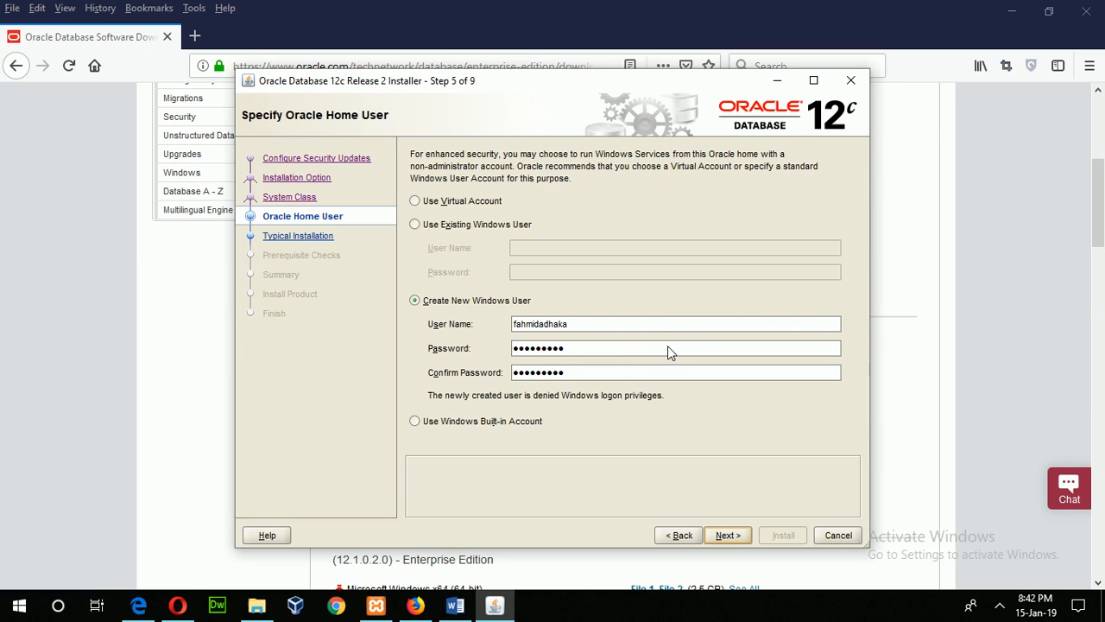
pyautogui.press('Return')
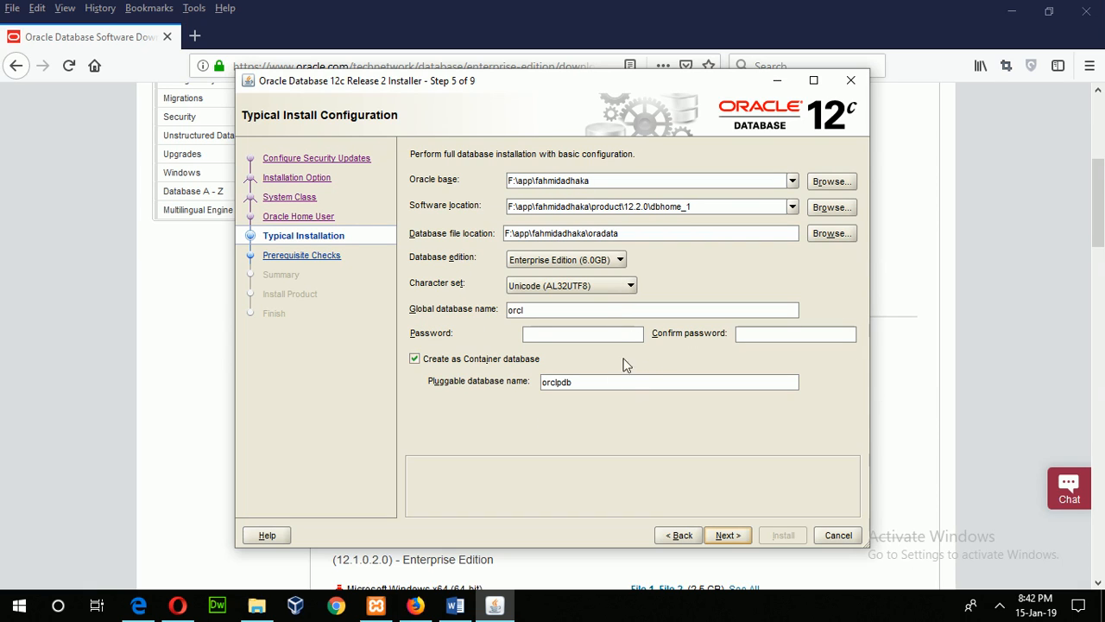
# Set the global database name to oracledb with its password and pass the prerequisite checks
pyautogui.click(639, 336)
pyautogui.click(551, 314)
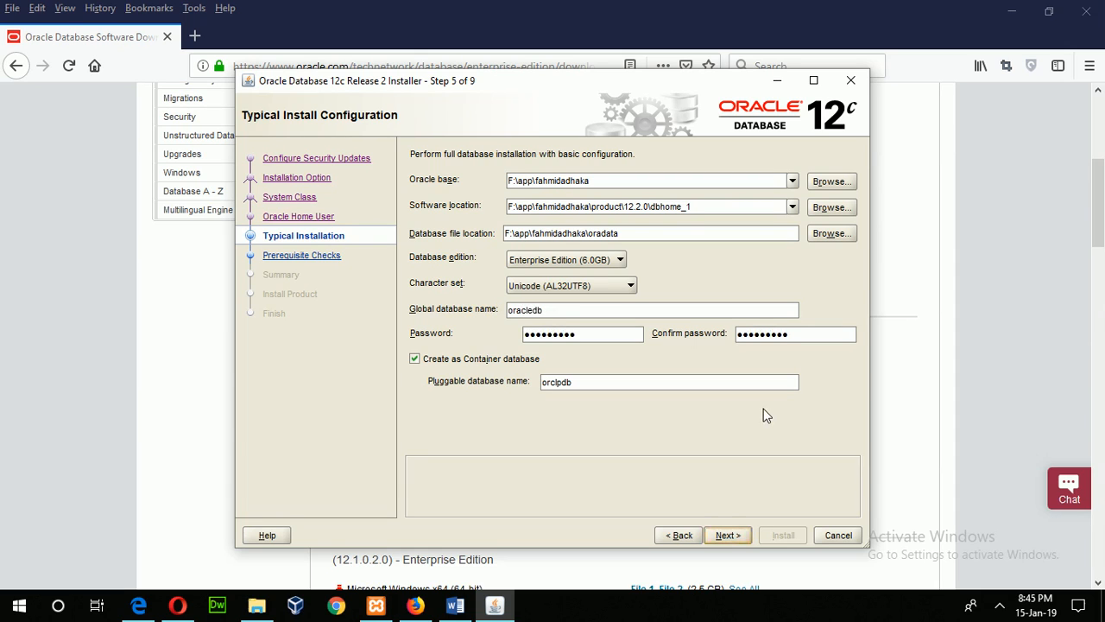
pyautogui.press('Return')
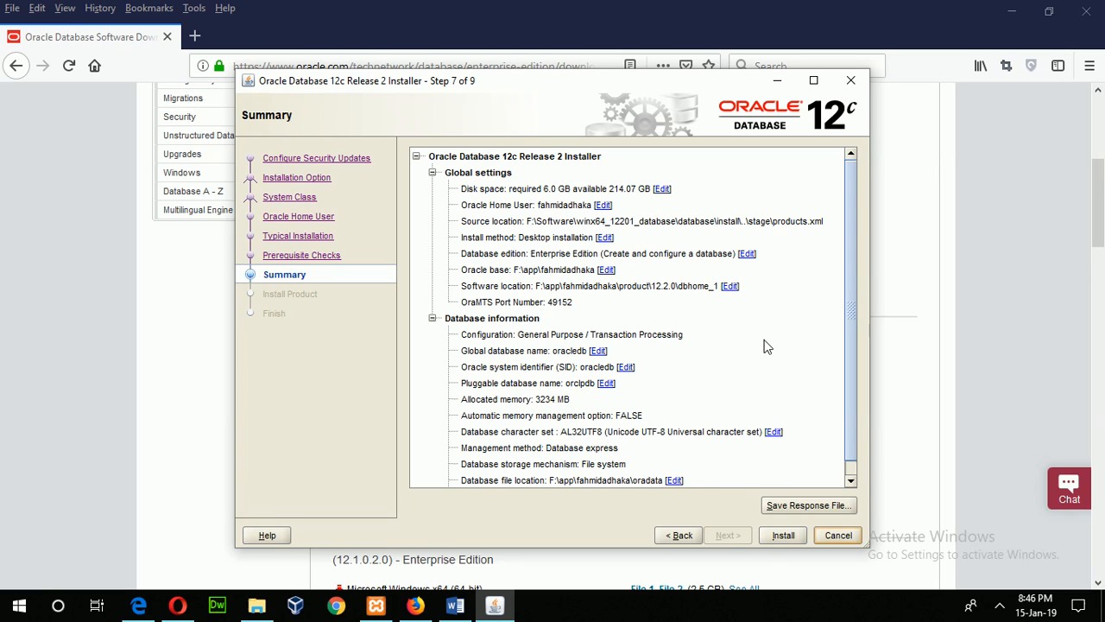
# Start installing Enterprise Edition with global database oracledb and pluggable database orclpdb
pyautogui.click(779, 537)
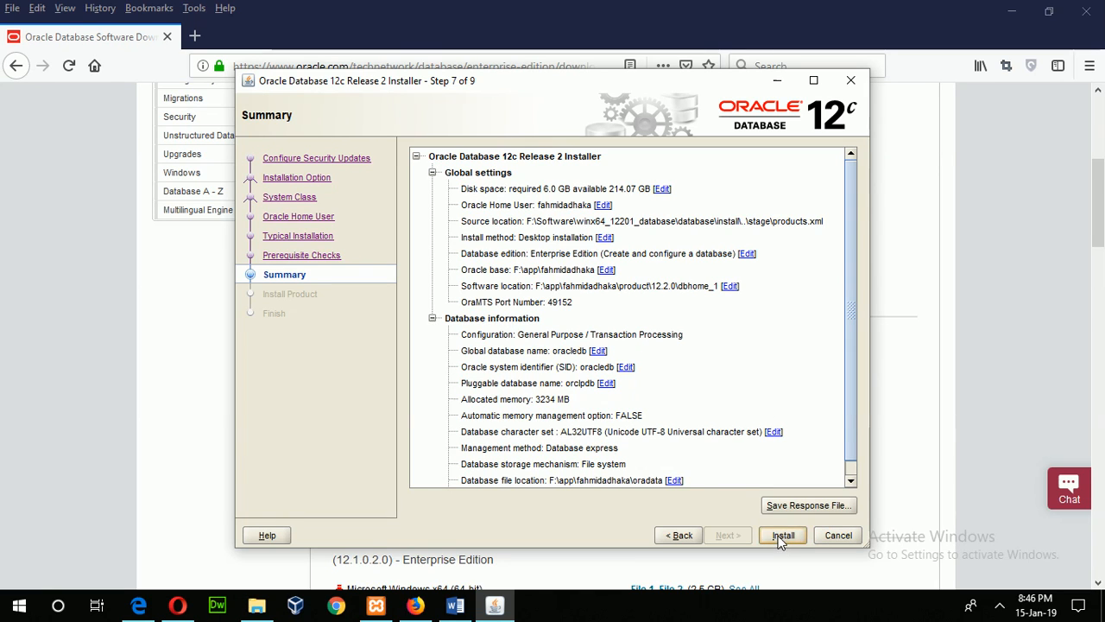